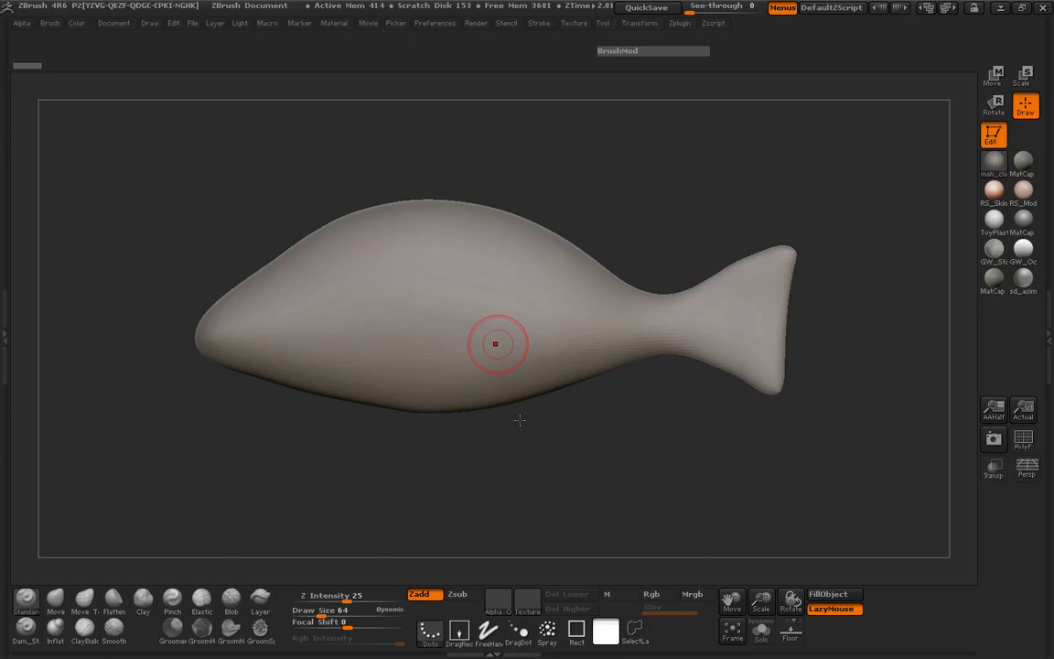
Import the quick sketch fish image from the Fish 4 folder as a texture and add it to Spotlight
drag(520, 458, 553, 462)
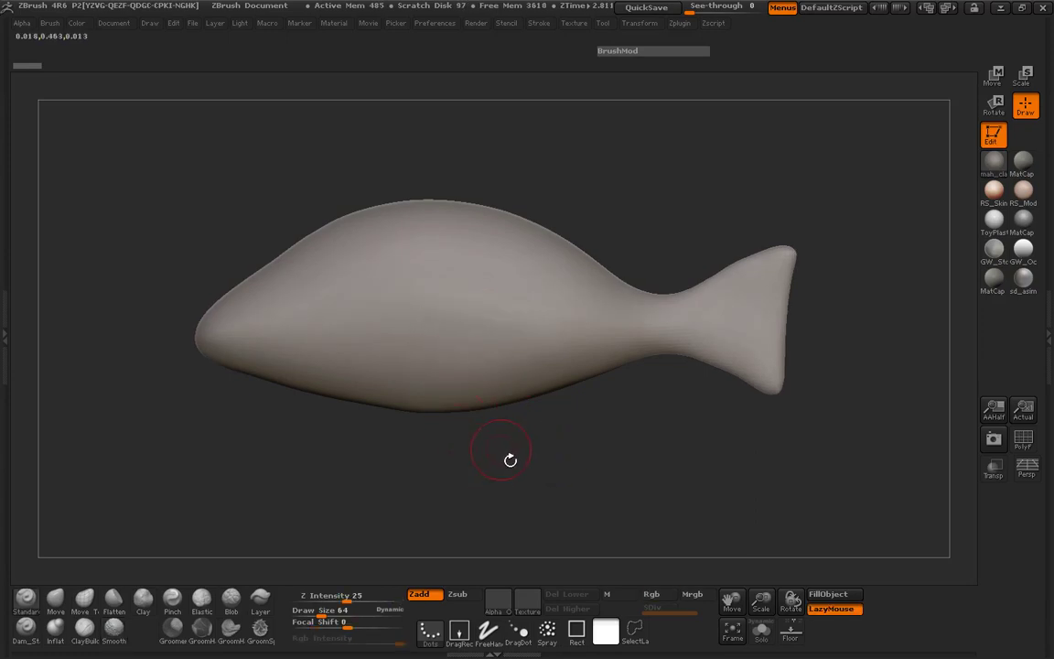
alt+drag(496, 465, 498, 466)
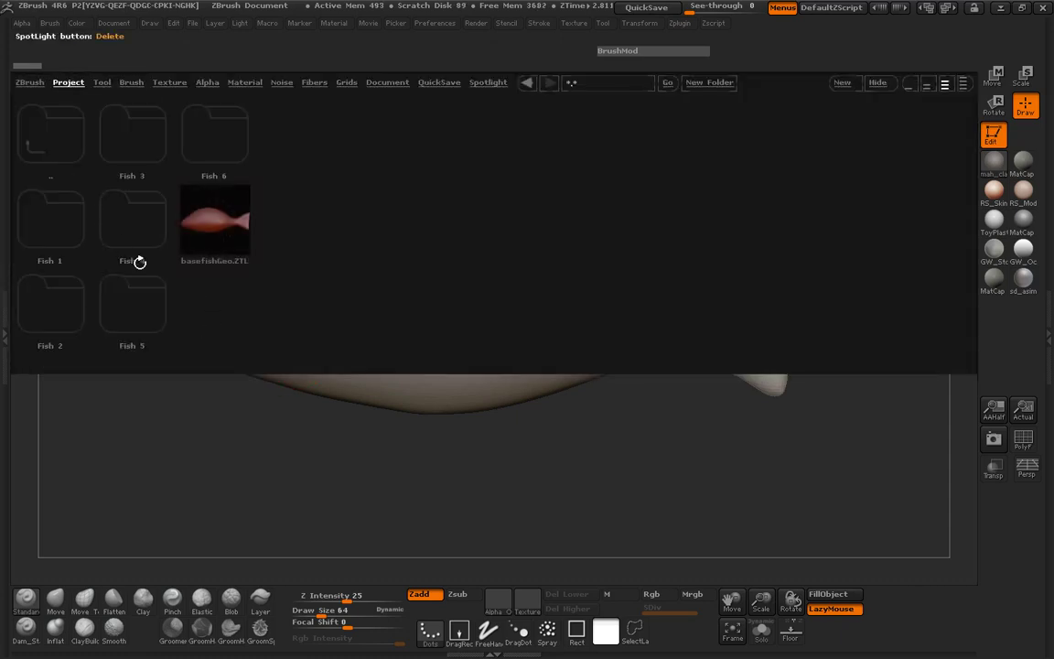
double_click(147, 241)
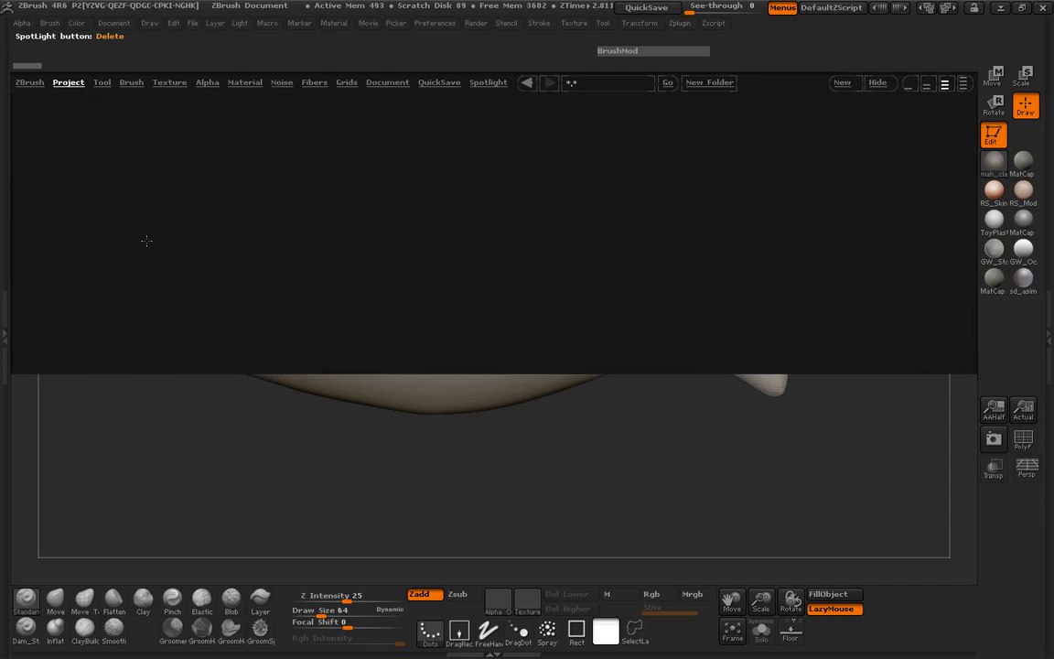
click(6, 283)
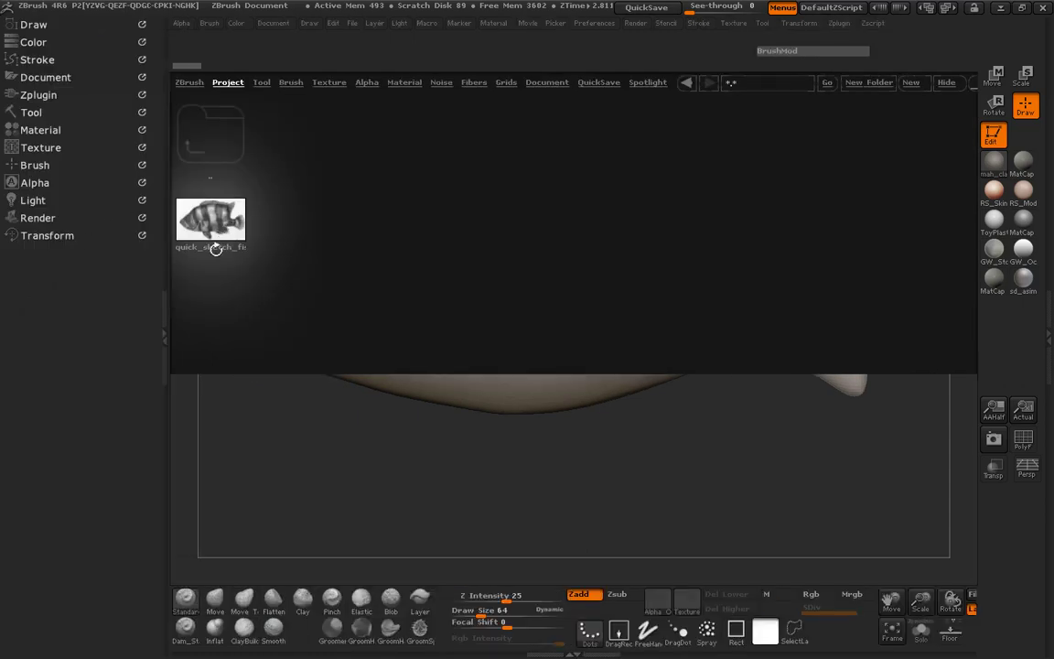
click(53, 151)
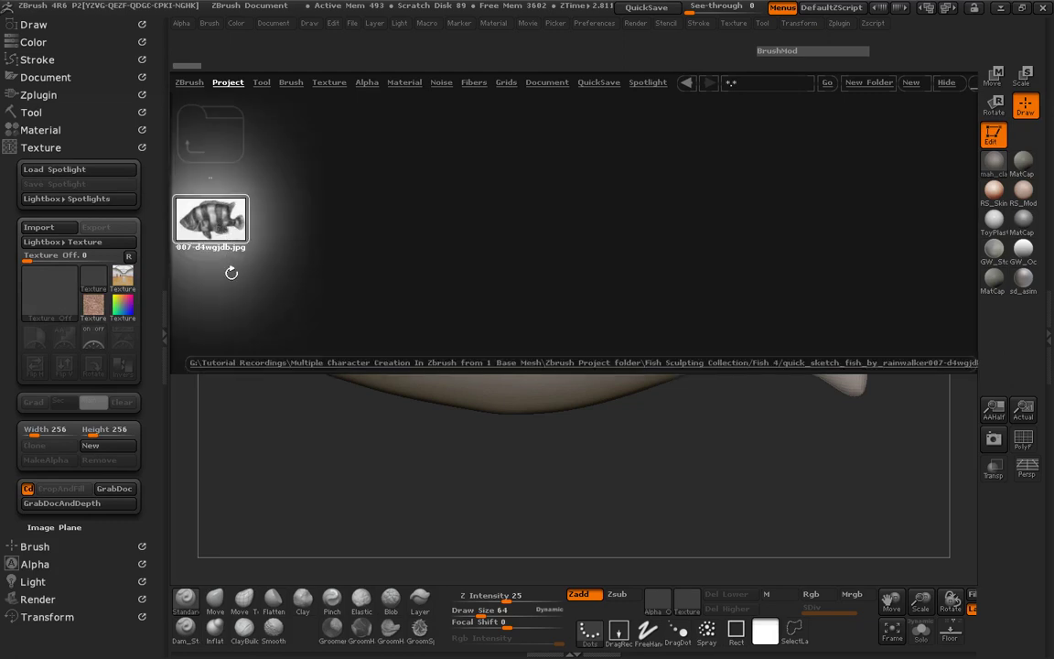
click(219, 235)
click(115, 333)
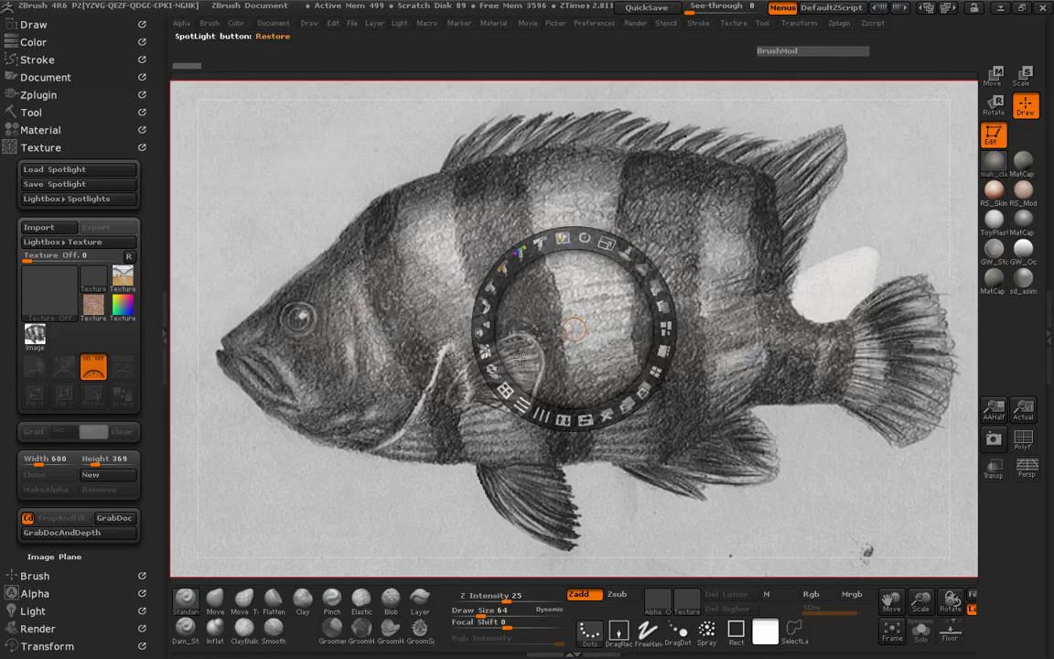
Fade the fish sketch's opacity so the model shows through, and leave Spotlight editing with the image displayed
mouse_move(652, 292)
drag(652, 293, 585, 274)
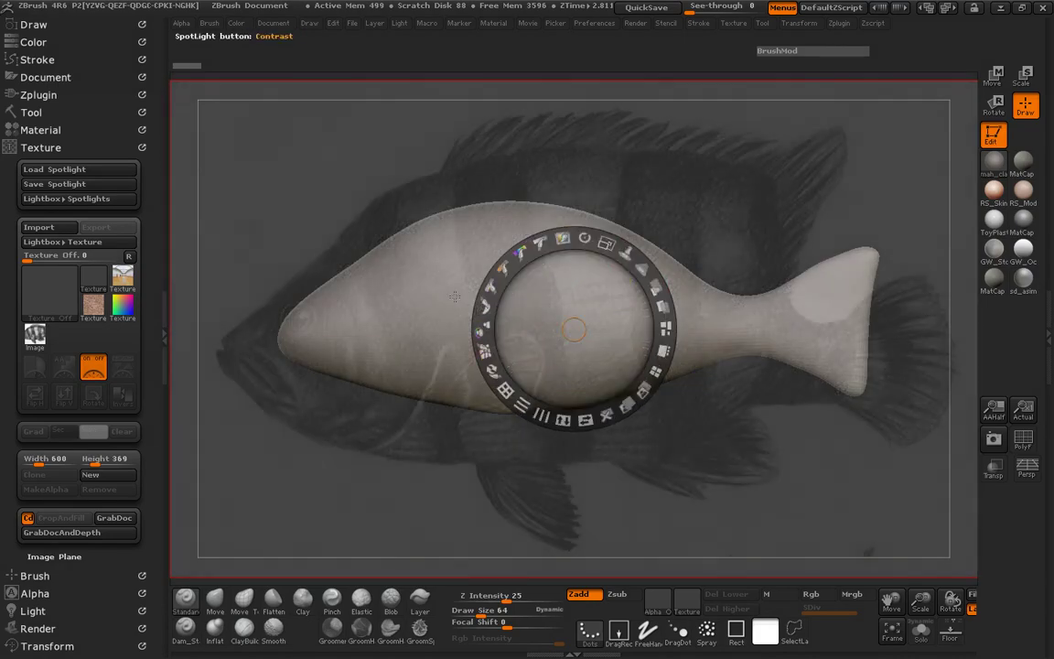
key(z)
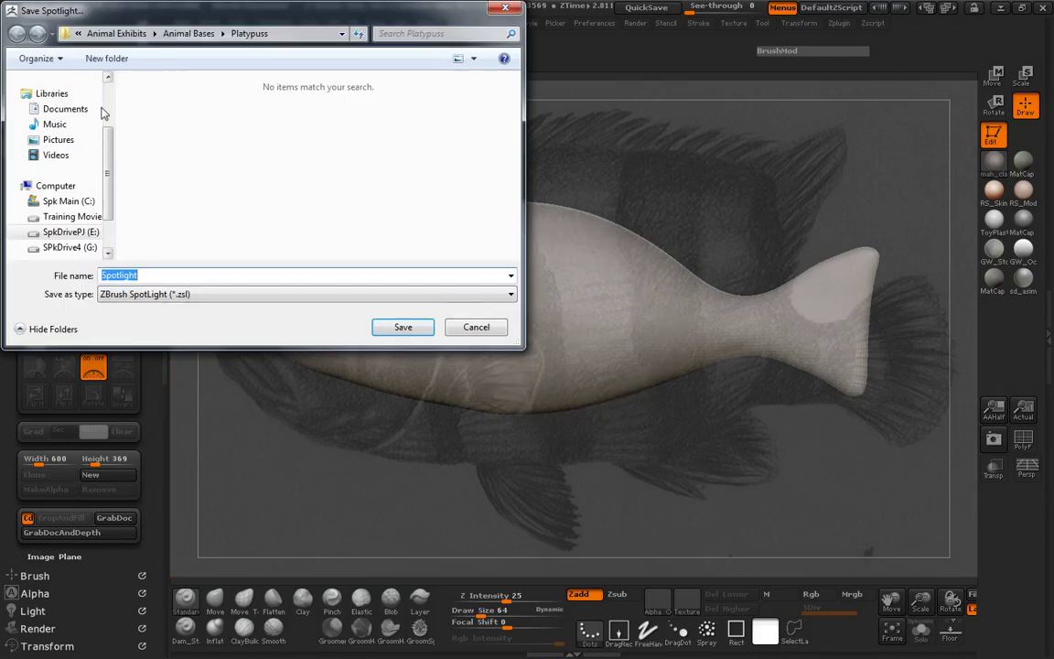
Browse the Spotlight save location to the ZProjects folder of the ZBrush 4R6 installation on the C: drive
drag(109, 135, 109, 87)
click(57, 100)
click(186, 135)
double_click(186, 136)
double_click(194, 127)
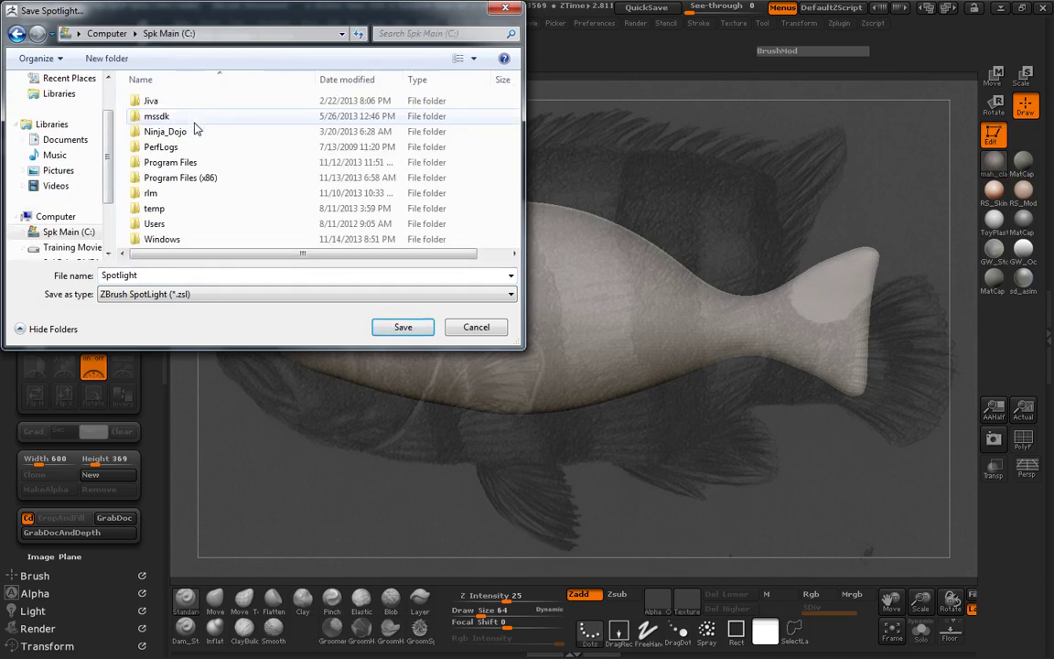
double_click(200, 181)
scroll(201, 190, down, 10)
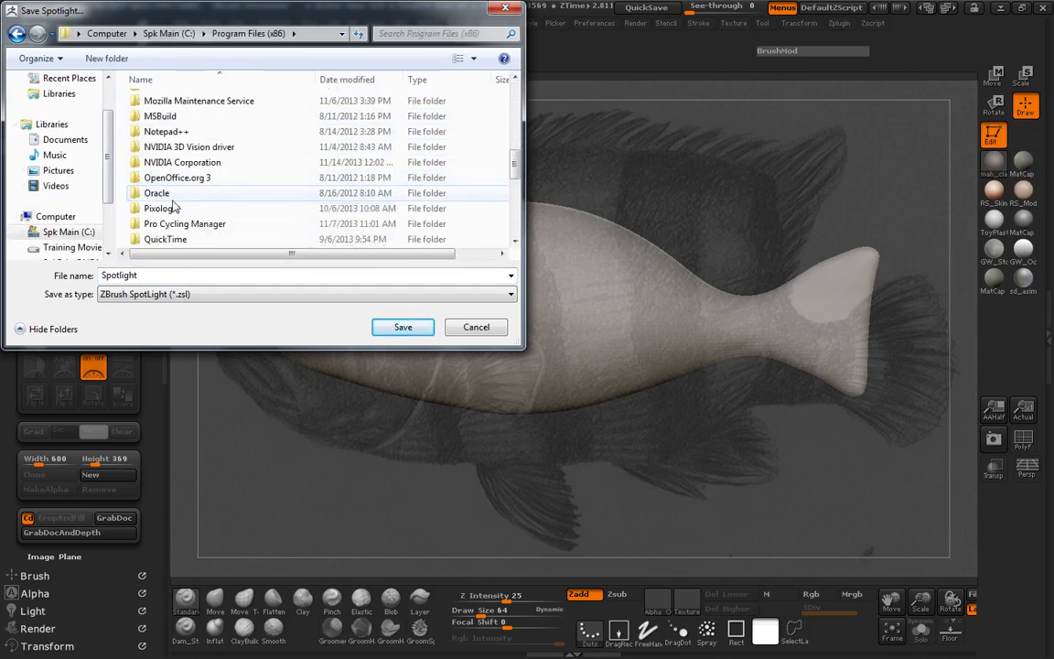
double_click(176, 208)
double_click(168, 101)
scroll(192, 183, down, 5)
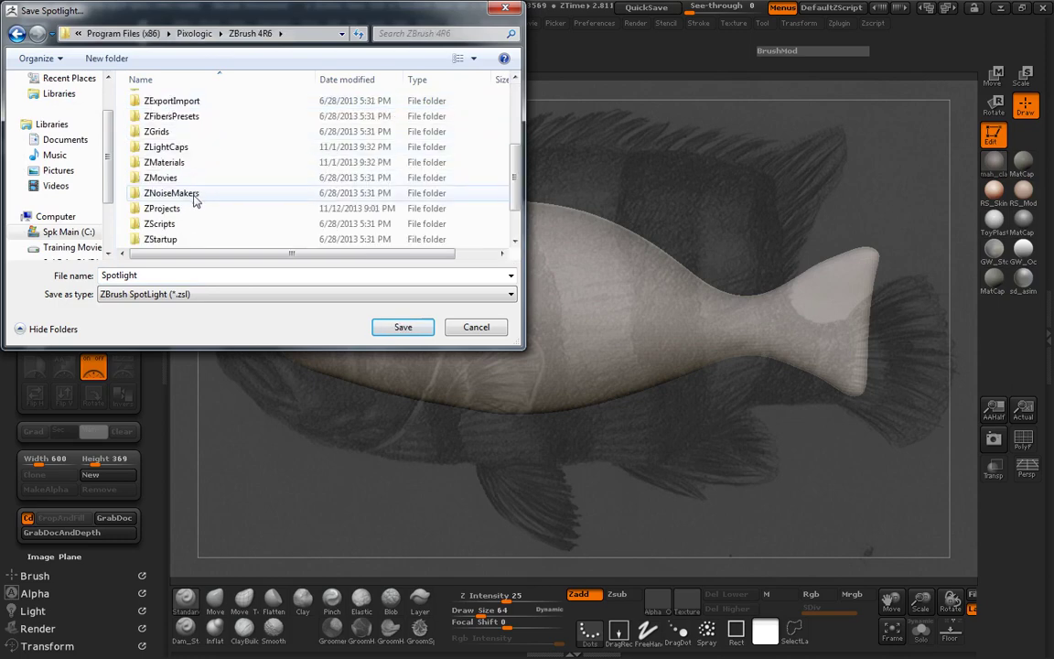
double_click(179, 209)
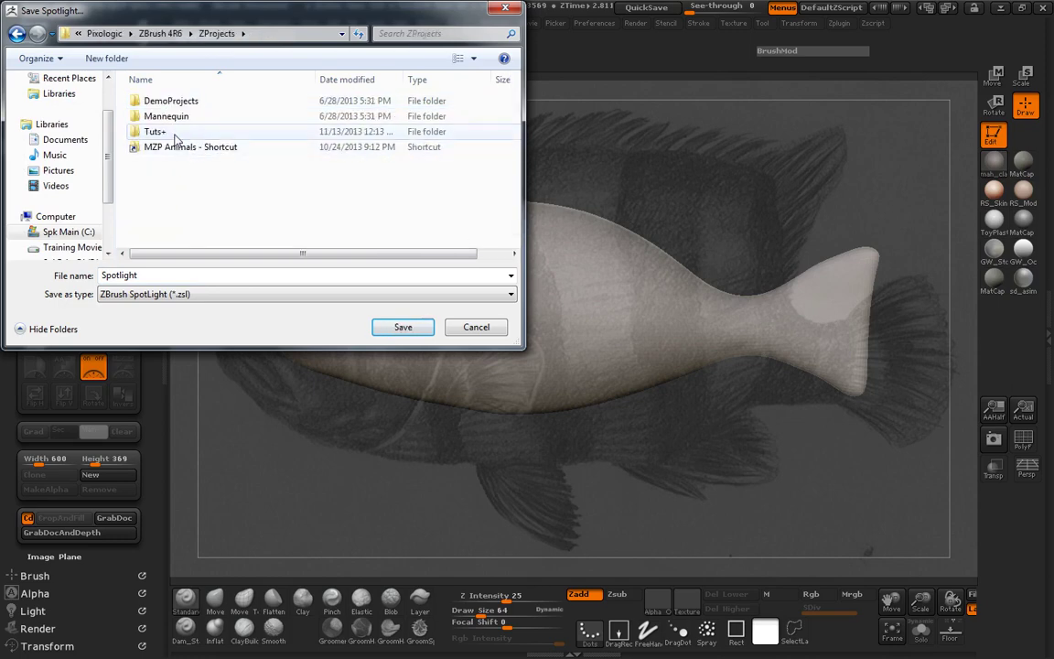
Save the Spotlight as jailFishSpotlight in the Fish 4 folder of the Fish Sculpting Collection
double_click(174, 132)
double_click(179, 116)
double_click(169, 145)
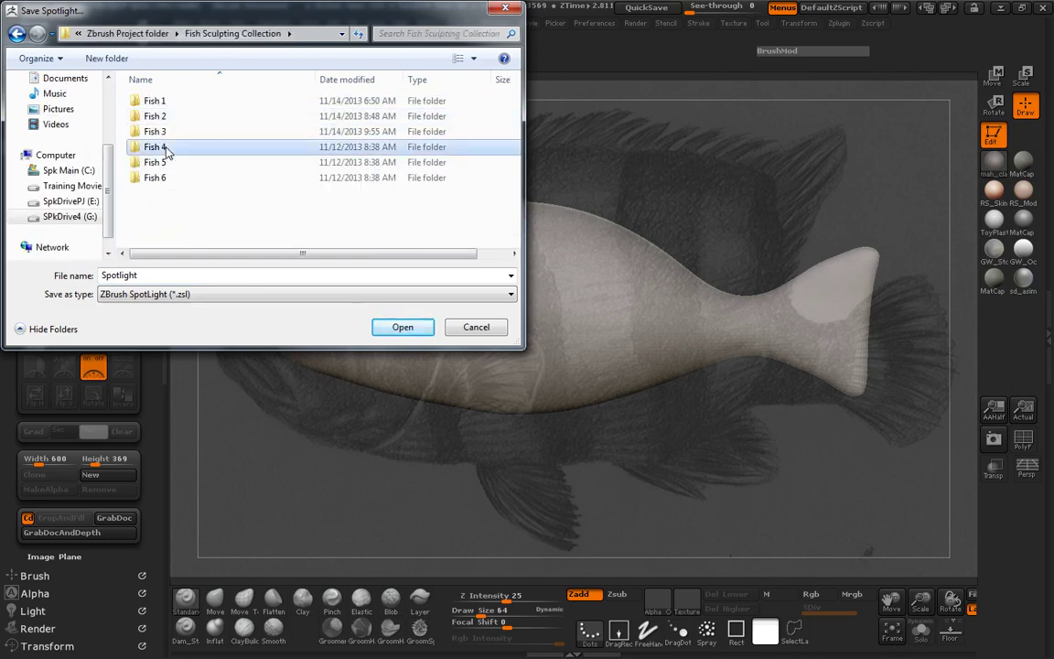
double_click(199, 276)
text(jailFish)
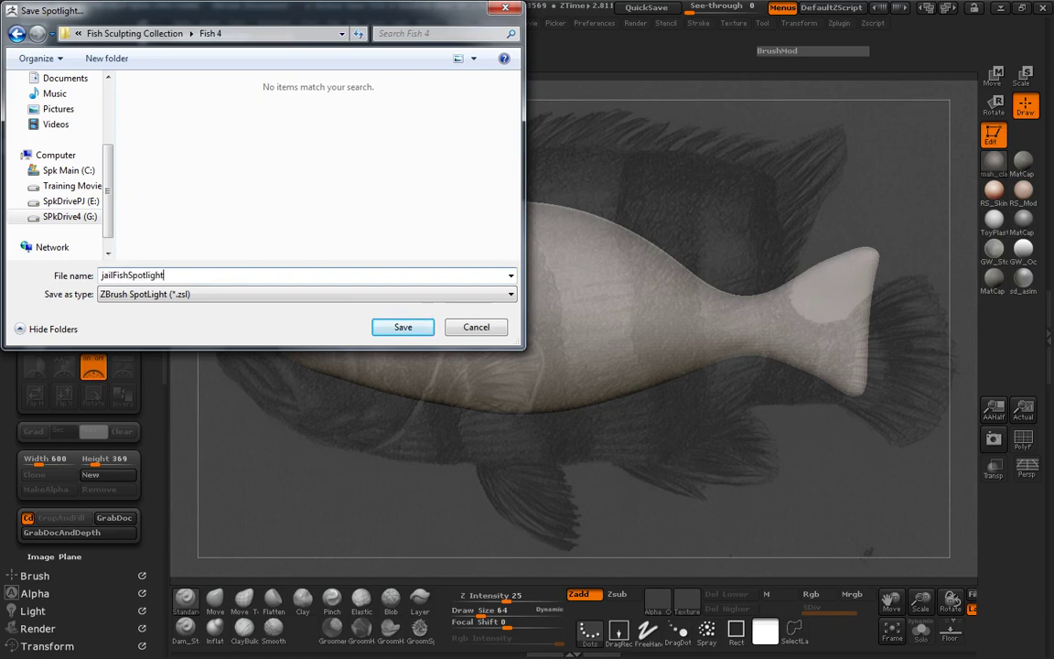
key(Return)
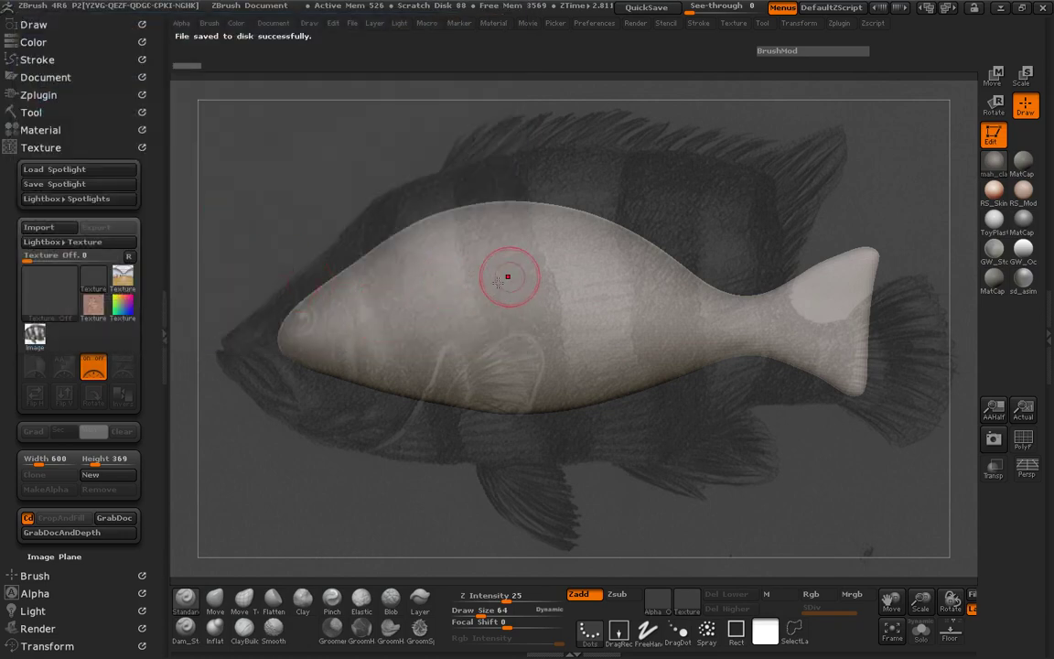
Choose the Move Topological brush and fit the fish model over the sketch by repositioning and enlarging it in the view
click(170, 329)
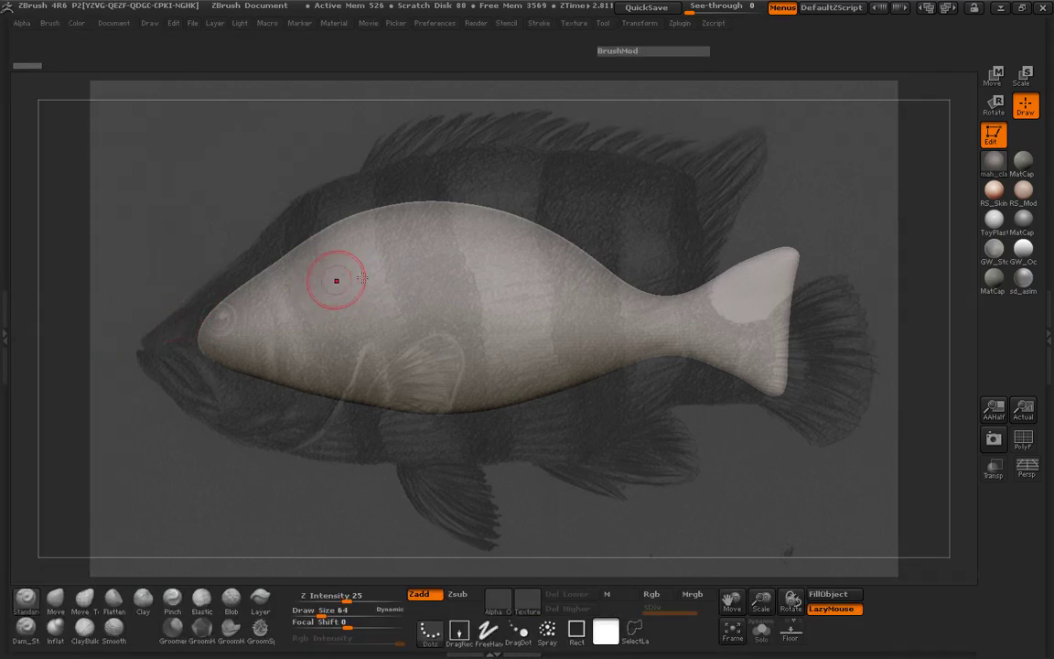
drag(546, 205, 541, 219)
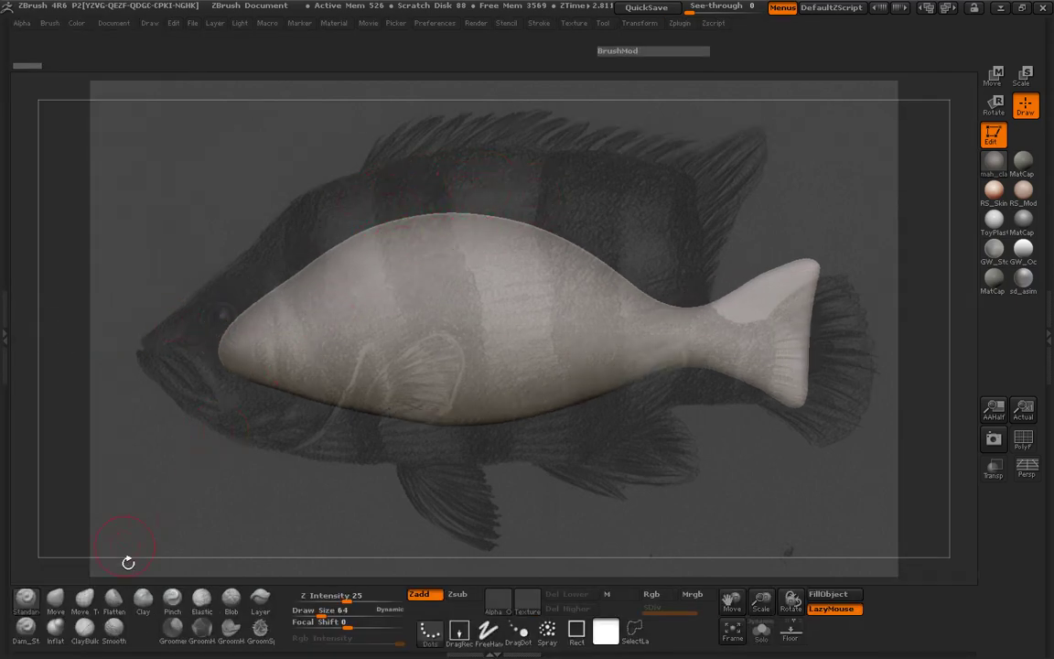
click(85, 600)
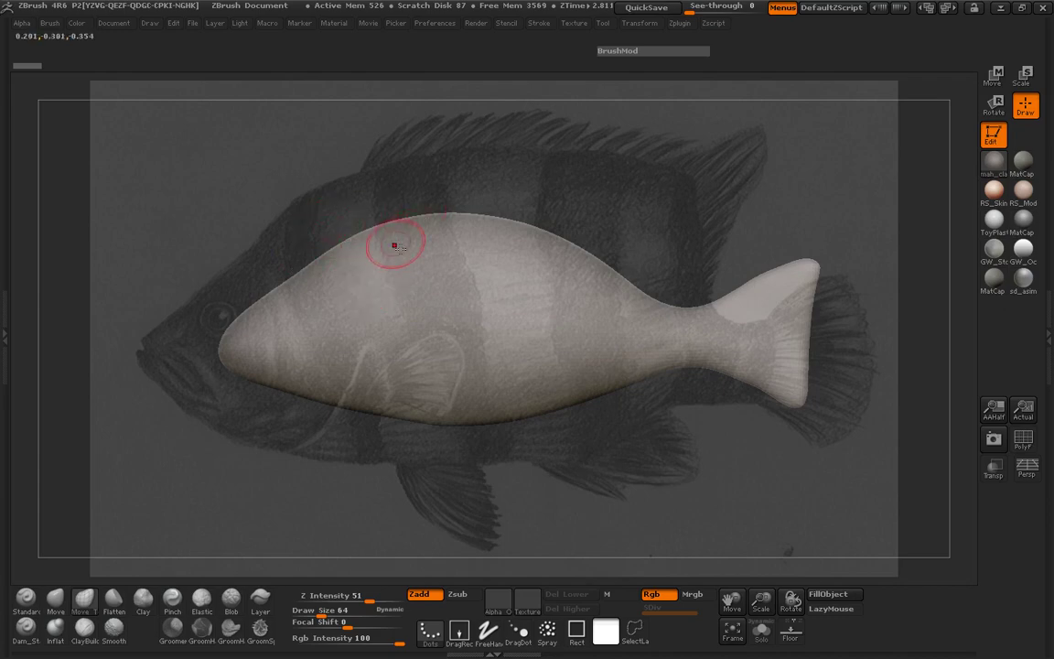
ctrl+right_drag(462, 217, 477, 206)
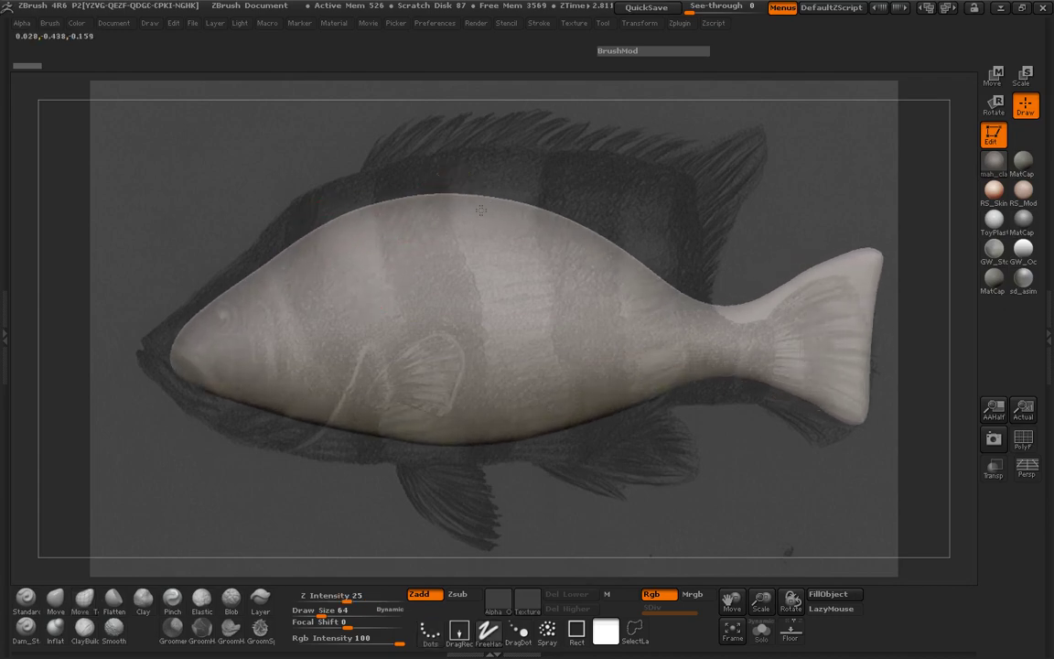
drag(205, 426, 458, 384)
mouse_move(635, 320)
mouse_down()
mouse_move(383, 282)
mouse_move(383, 270)
mouse_move(399, 273)
mouse_up()
Set the draw size to 287 and pull the front of the back, the forehead and the snout out to the sketch outline
key(space)
drag(336, 244, 309, 203)
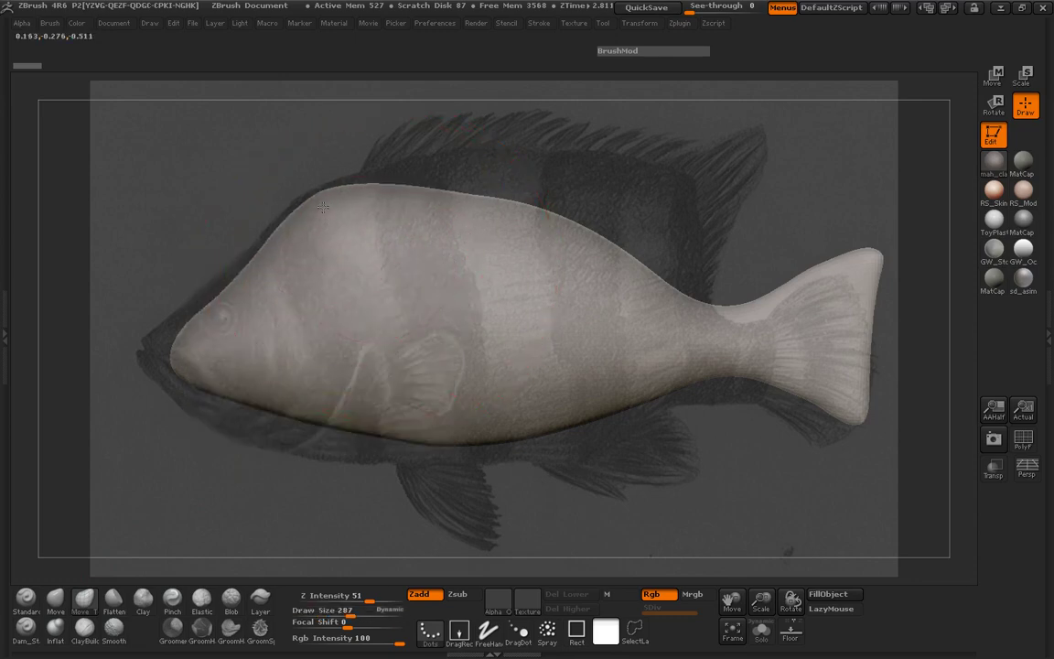
drag(261, 280, 245, 264)
drag(179, 357, 149, 351)
Pull the chin, belly and rear underside down to the sketch outline and smooth the belly
mouse_move(270, 408)
mouse_down()
mouse_move(254, 441)
mouse_move(268, 442)
mouse_up()
drag(364, 436, 369, 458)
drag(467, 433, 468, 455)
drag(532, 421, 553, 443)
shift+drag(468, 466, 436, 437)
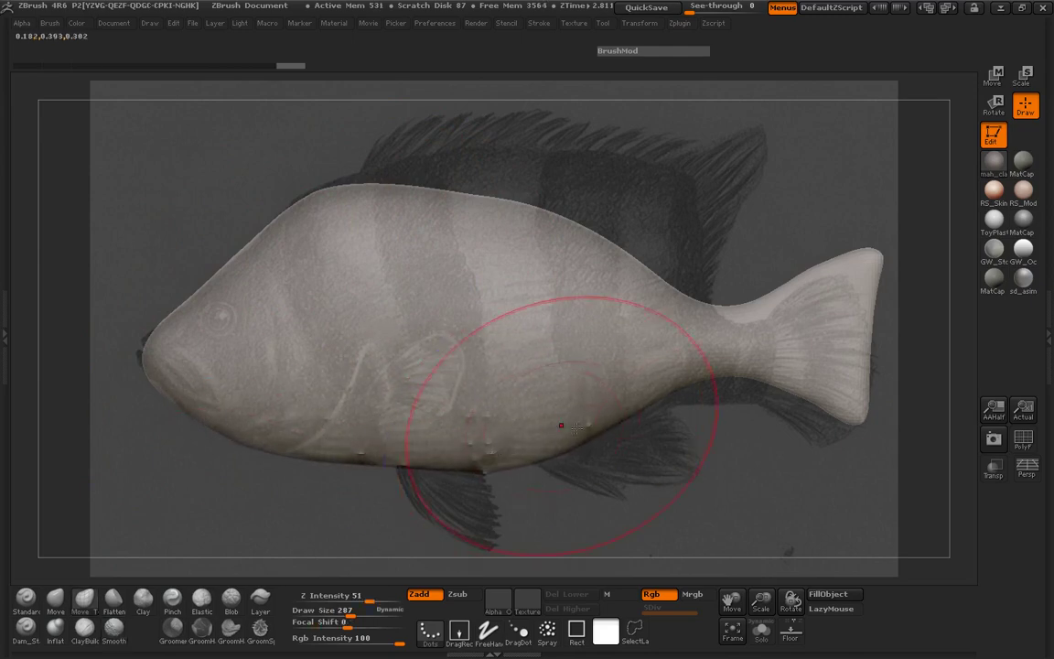
drag(666, 375, 677, 393)
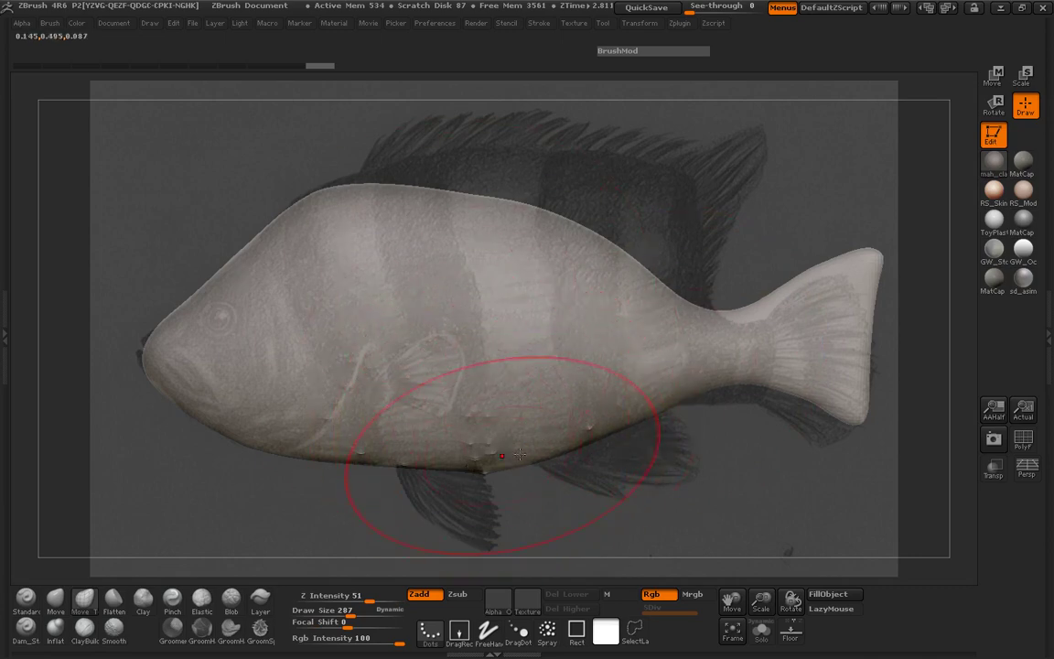
Raise the back and push its rear end up and toward the tail to match the sketch's body outline
mouse_move(487, 238)
mouse_down()
mouse_move(482, 190)
mouse_move(435, 170)
mouse_up()
drag(362, 183, 357, 160)
drag(449, 183, 458, 164)
drag(525, 207, 585, 188)
drag(567, 197, 640, 209)
drag(622, 220, 688, 227)
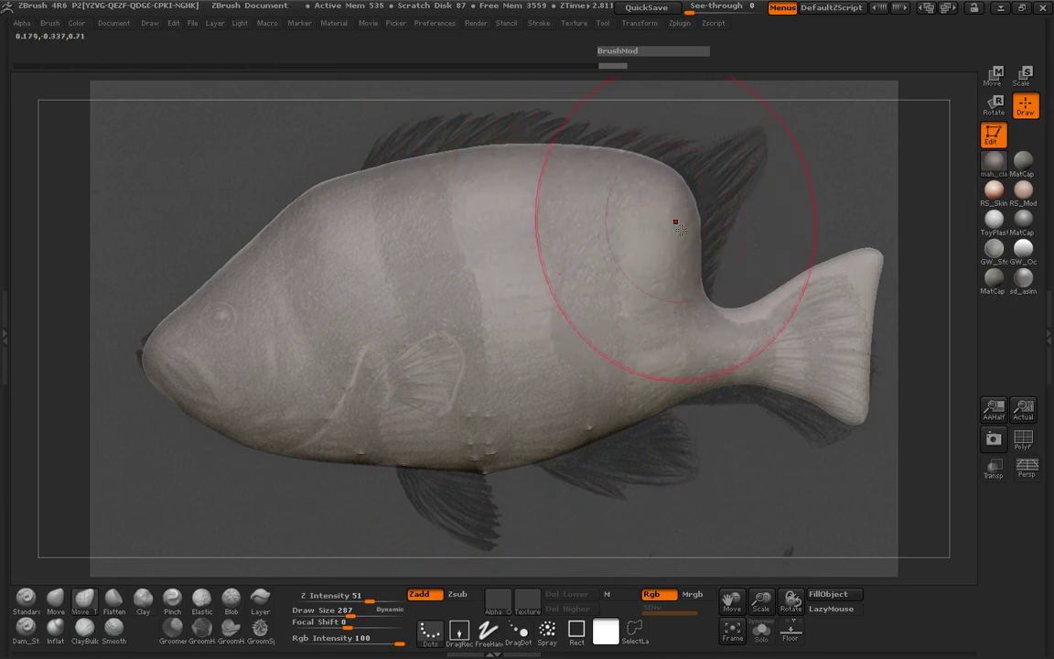
Reshape the tail base and fin with the draw size at 191 so they follow the sketch outline, and adjust the rear underside
drag(736, 370, 743, 401)
key(space)
mouse_move(815, 406)
mouse_down()
mouse_move(803, 407)
mouse_move(814, 449)
mouse_move(829, 432)
mouse_up()
drag(869, 261, 847, 276)
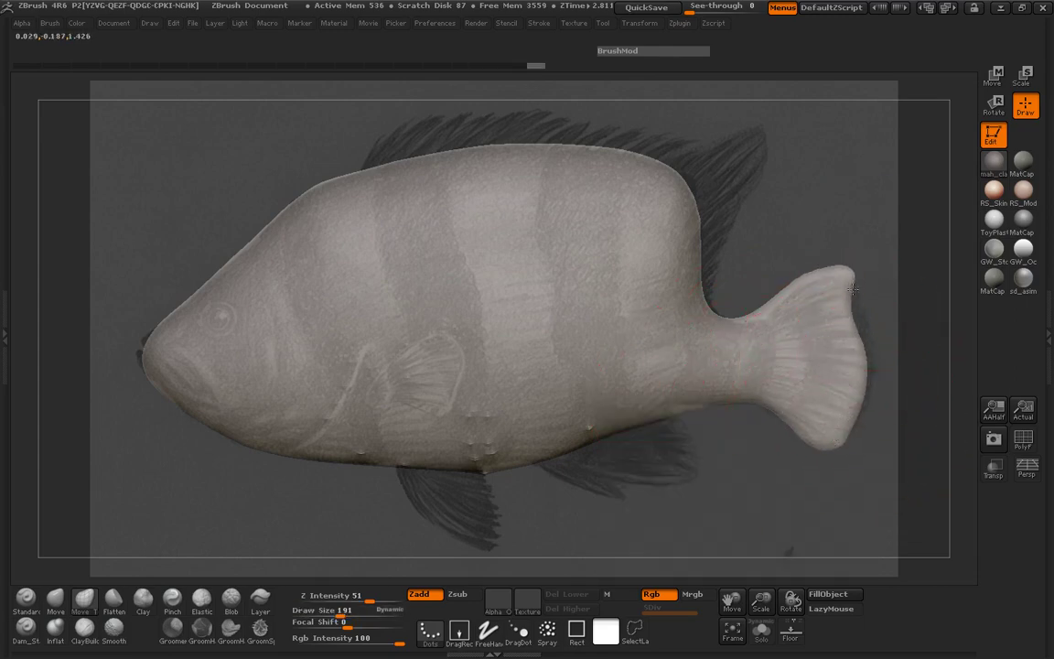
mouse_move(867, 321)
mouse_down()
mouse_move(874, 334)
mouse_move(853, 307)
mouse_move(842, 319)
mouse_move(867, 339)
mouse_up()
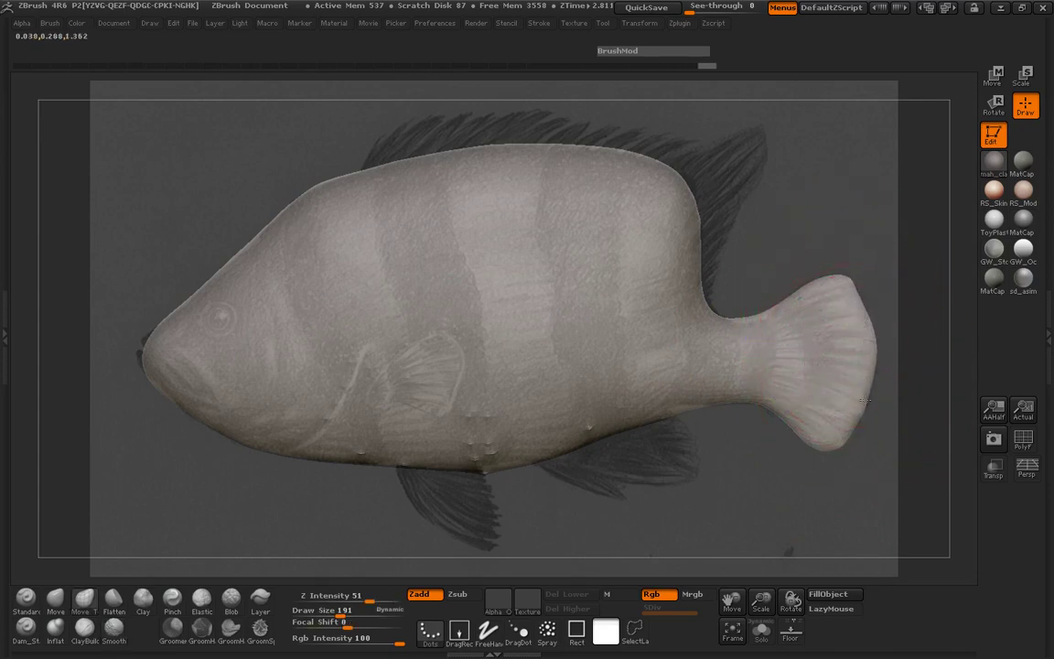
drag(844, 422, 837, 415)
drag(688, 423, 678, 414)
Hide the Spotlight reference and smooth the fish's belly, rear hump, back and forehead
key(shift+z)
shift+drag(548, 407, 374, 423)
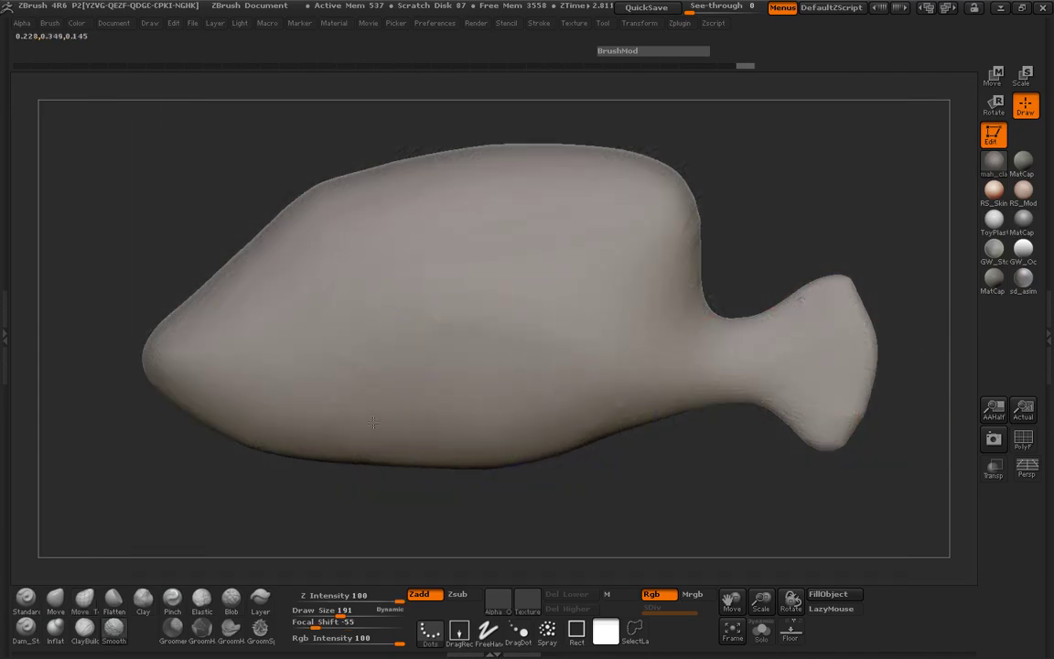
drag(749, 140, 675, 211)
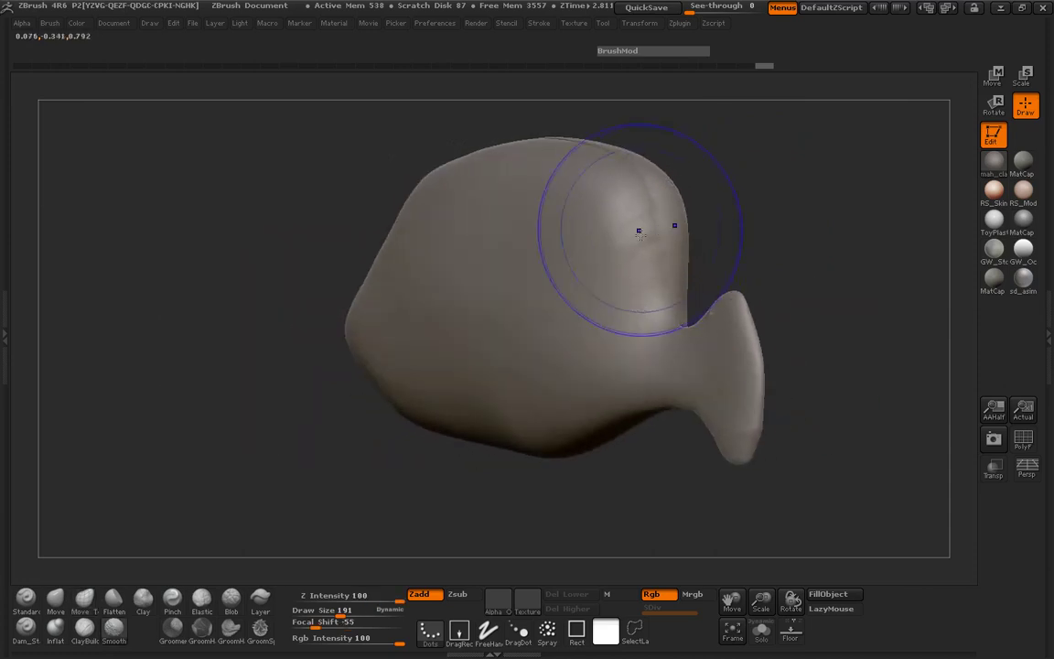
shift+drag(570, 206, 457, 183)
shift+drag(245, 247, 287, 254)
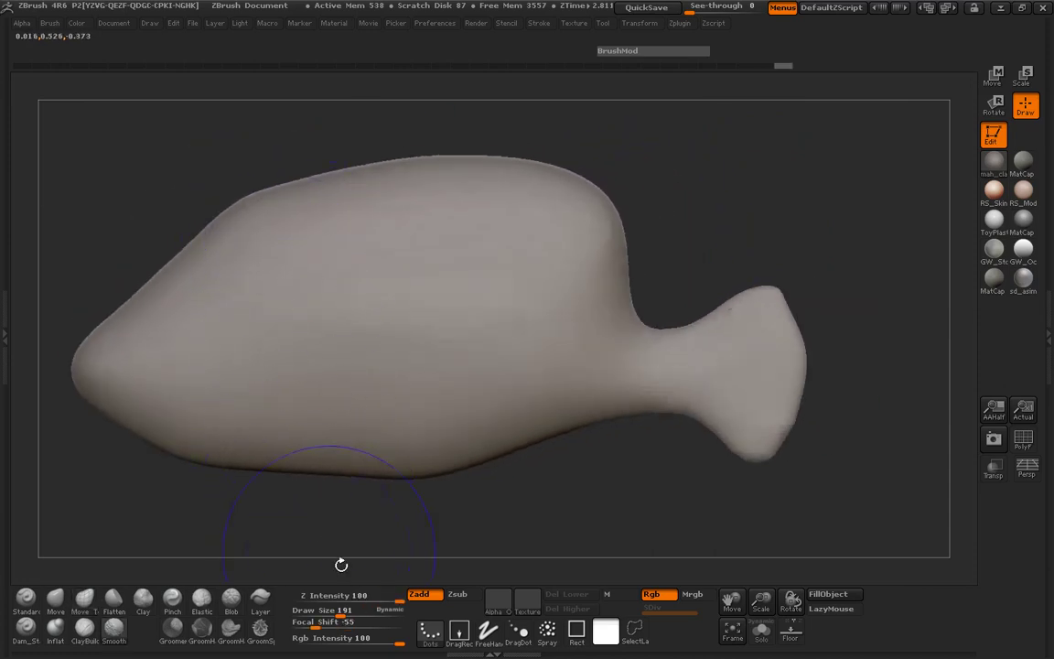
Lower the Smooth brush's Z Intensity to 18 and gently smooth the head
drag(399, 594, 340, 600)
drag(132, 530, 200, 515)
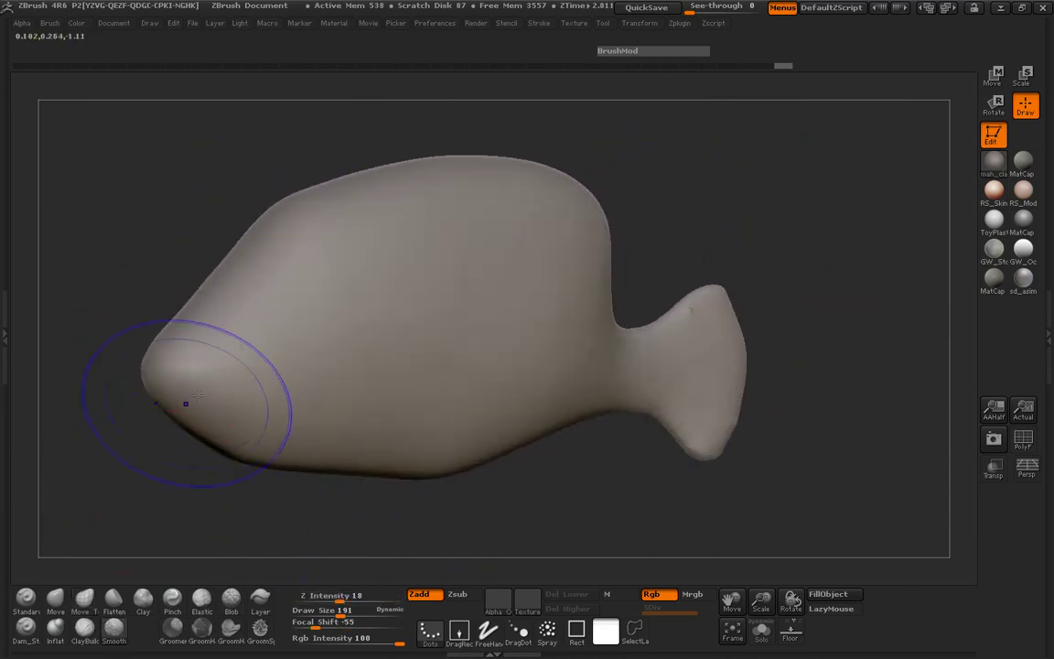
mouse_move(247, 437)
mouse_down()
mouse_move(177, 459)
mouse_move(206, 448)
mouse_up()
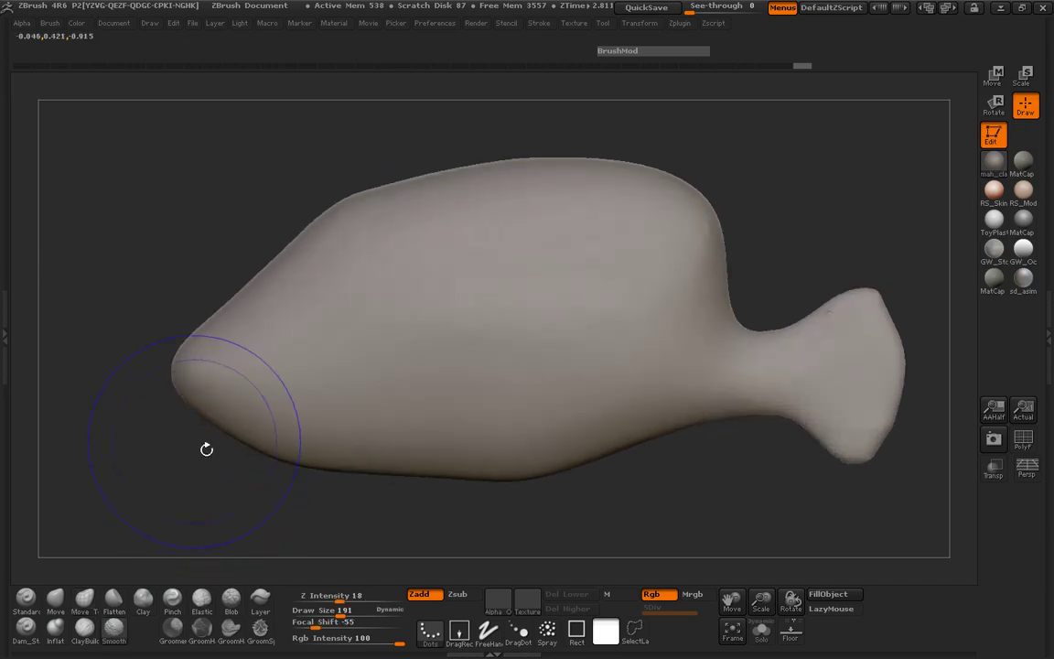
mouse_move(802, 337)
shift+mouse_down()
mouse_move(821, 325)
mouse_move(807, 284)
shift+mouse_up()
Show the Spotlight reference again and realign the fish model with the sketch
key(shift+z)
key(z)
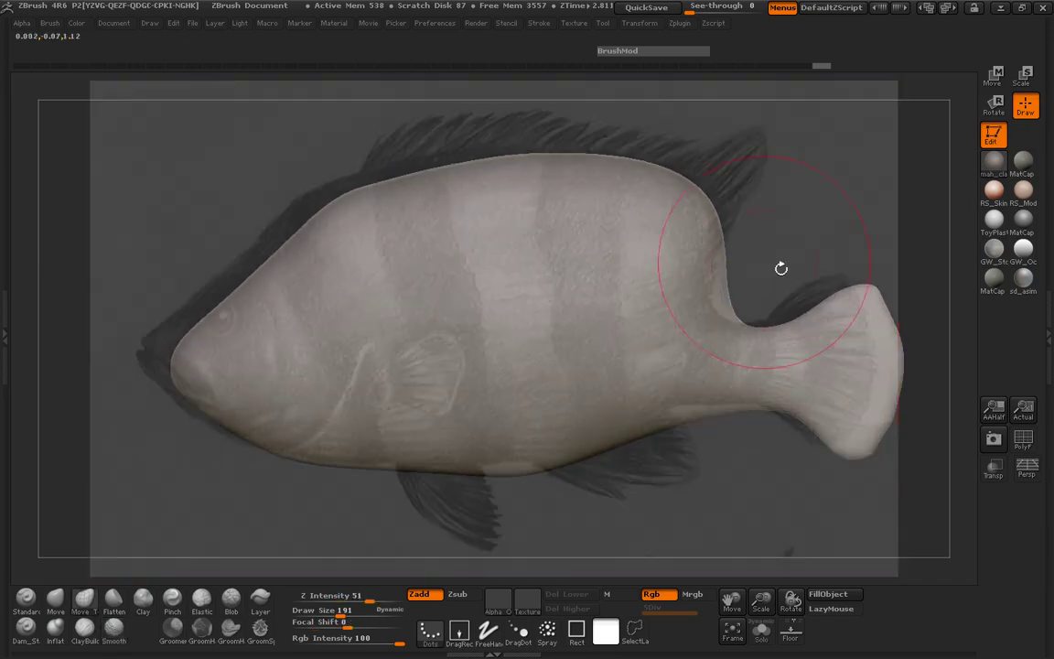
alt+drag(783, 244, 778, 242)
Set the draw size to 162 and refine the snout and tail fin against the sketch outline
key(space)
drag(687, 203, 672, 204)
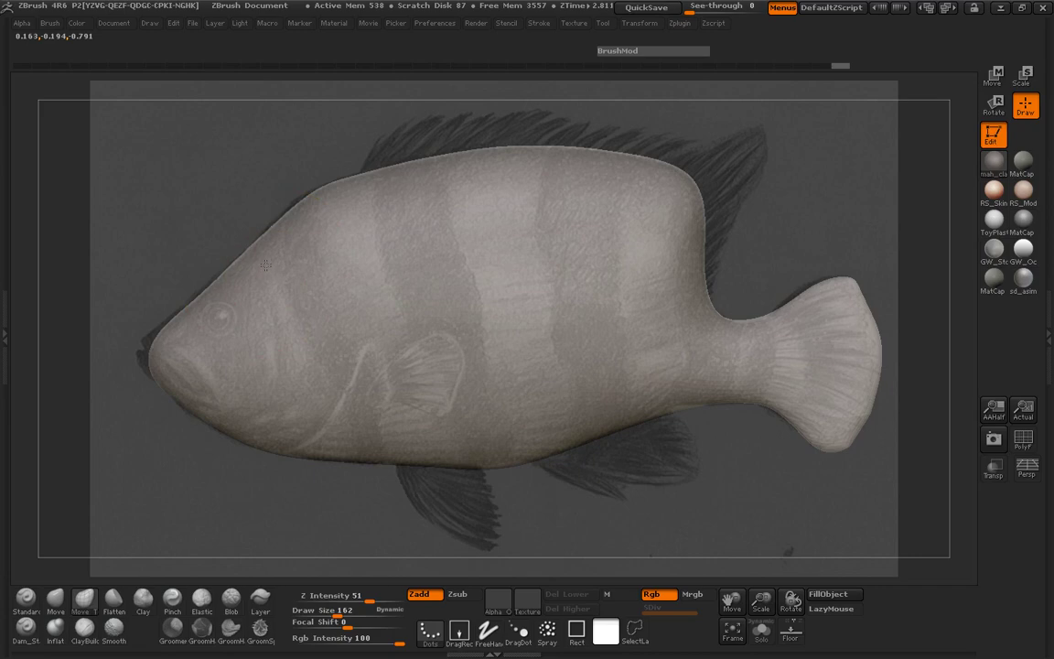
drag(169, 351, 153, 356)
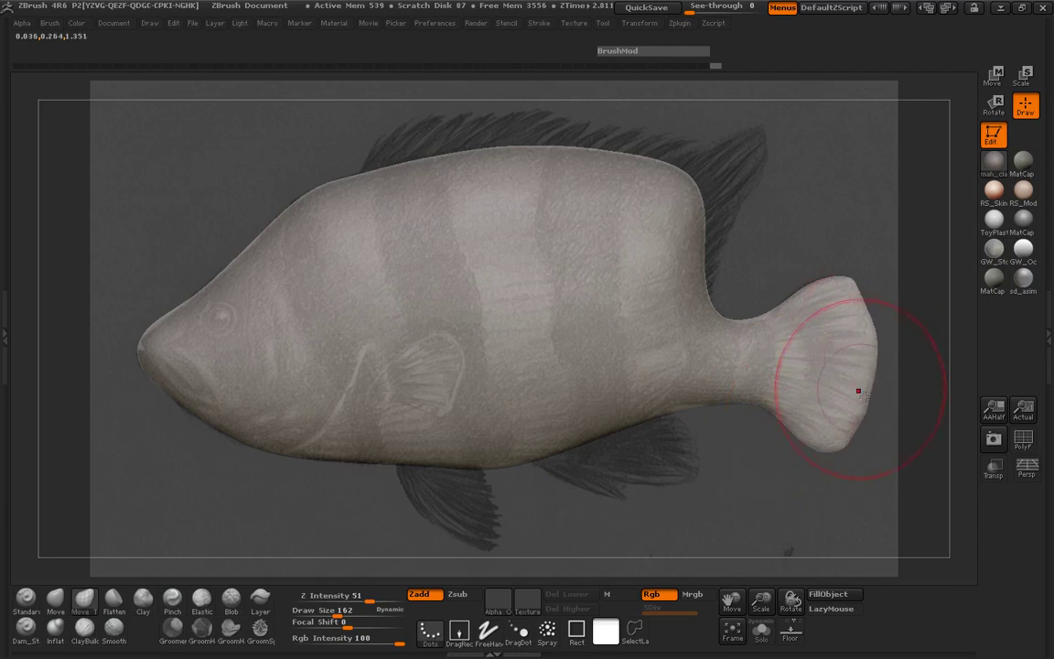
shift+drag(858, 369, 866, 396)
mouse_move(865, 396)
mouse_down()
mouse_move(873, 371)
mouse_move(852, 318)
mouse_up()
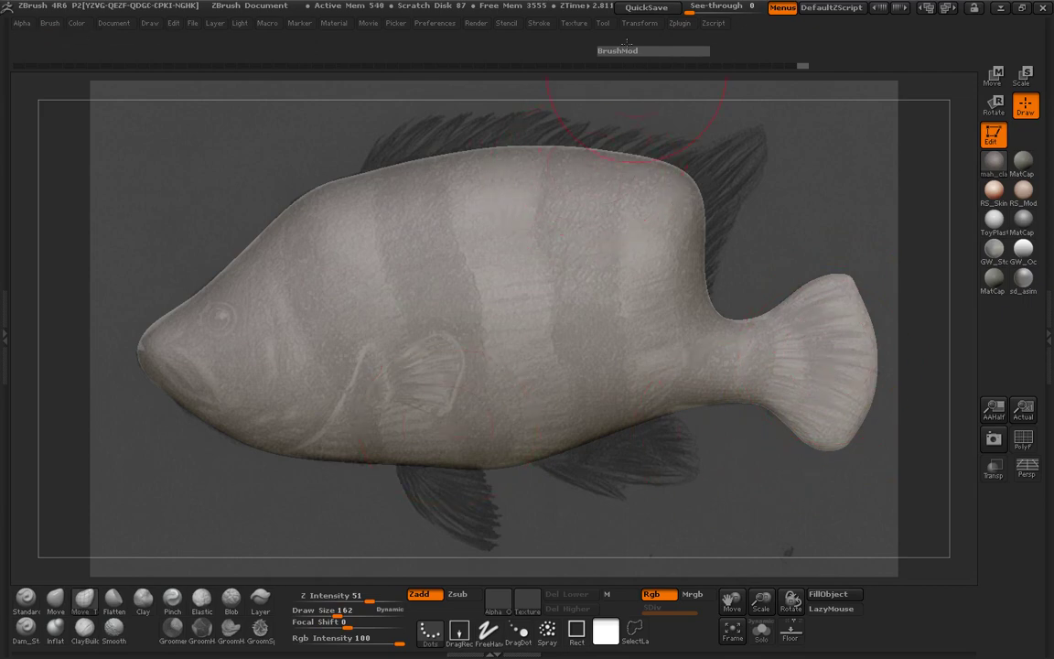
Save the fish tool as Fish4BaseDyna in the Fish 4 folder
click(605, 24)
click(631, 46)
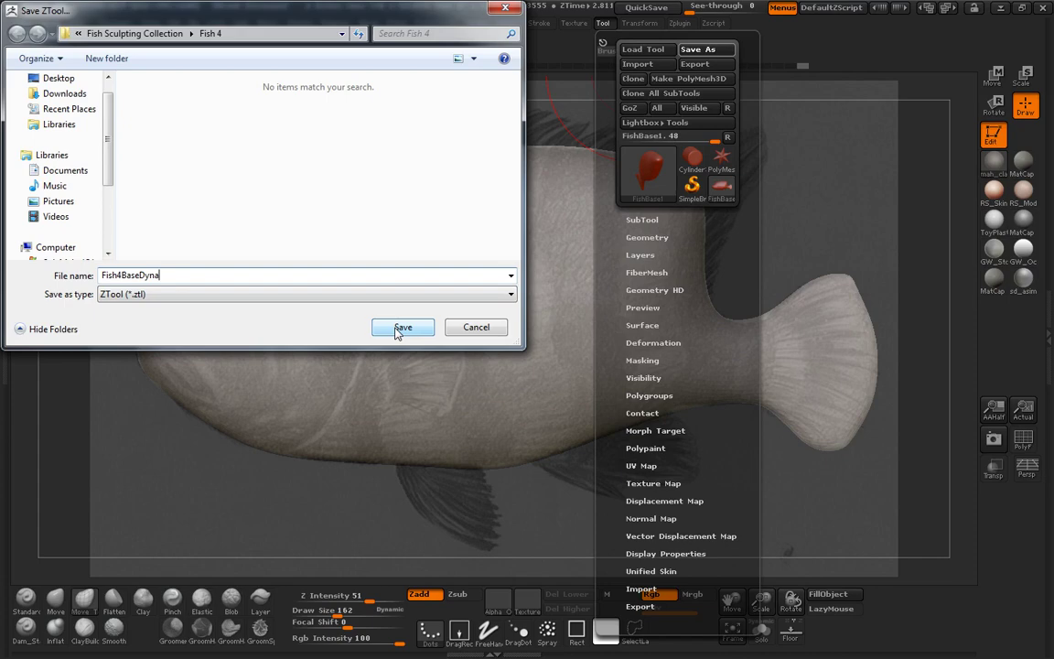
click(401, 328)
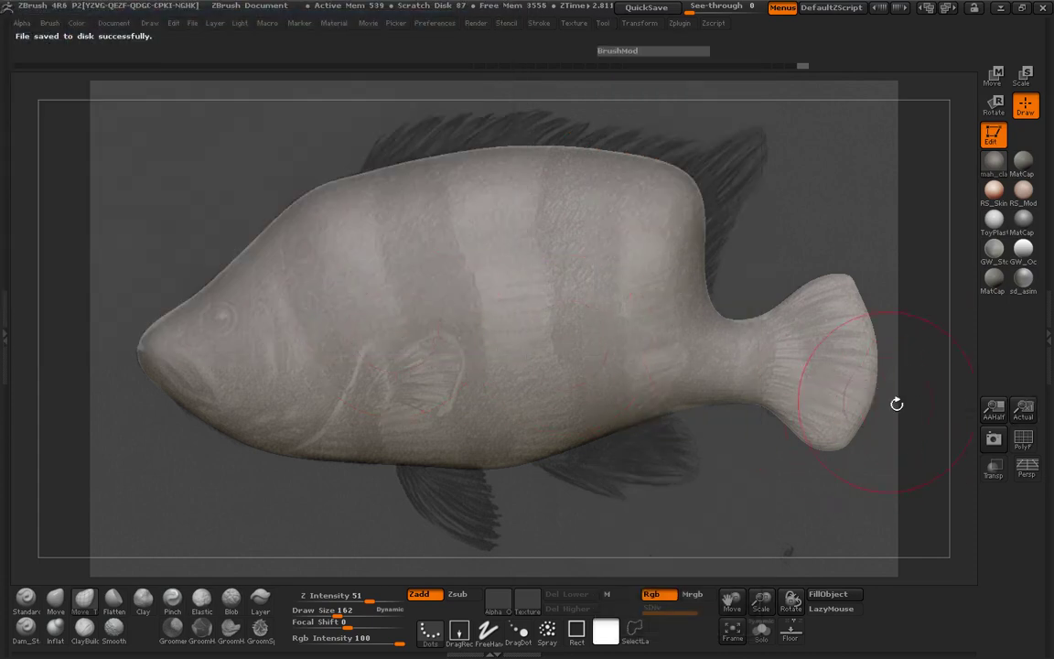